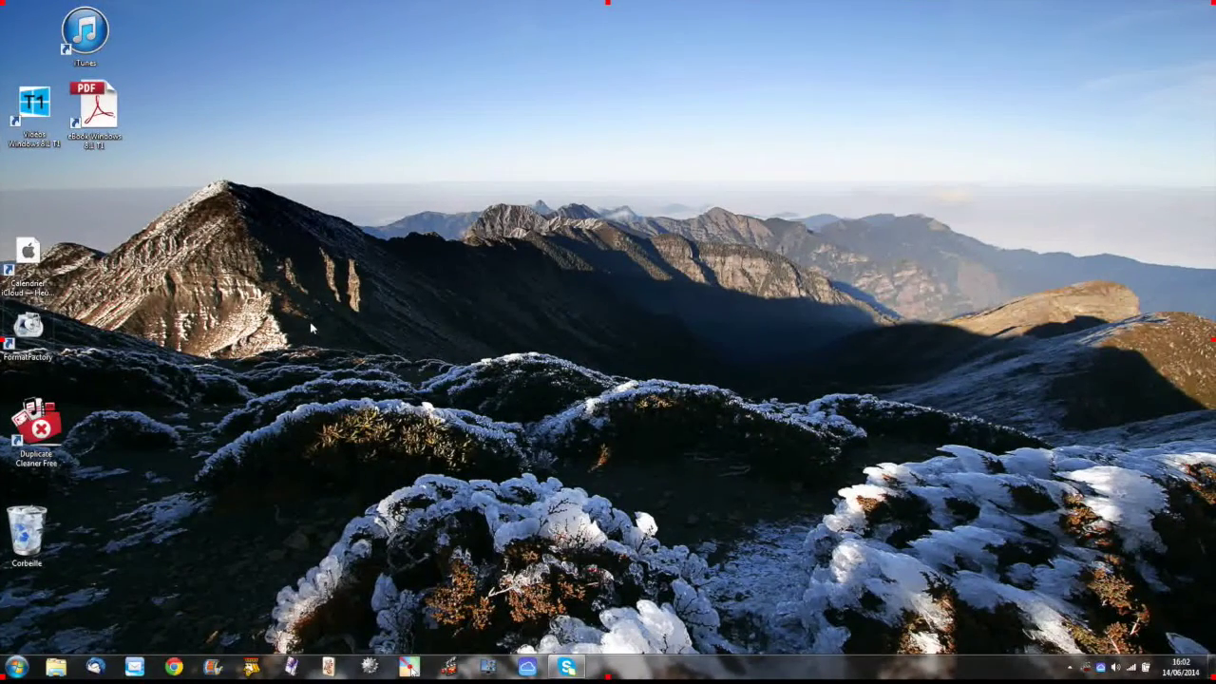
Step: Bring up the Skype Connexion window from its taskbar preview
{"action": "left_click", "coordinate": [568, 671]}
Step: Sign in to Skype with the Microsoft account e-mail and its password
{"action": "left_click", "coordinate": [538, 259]}
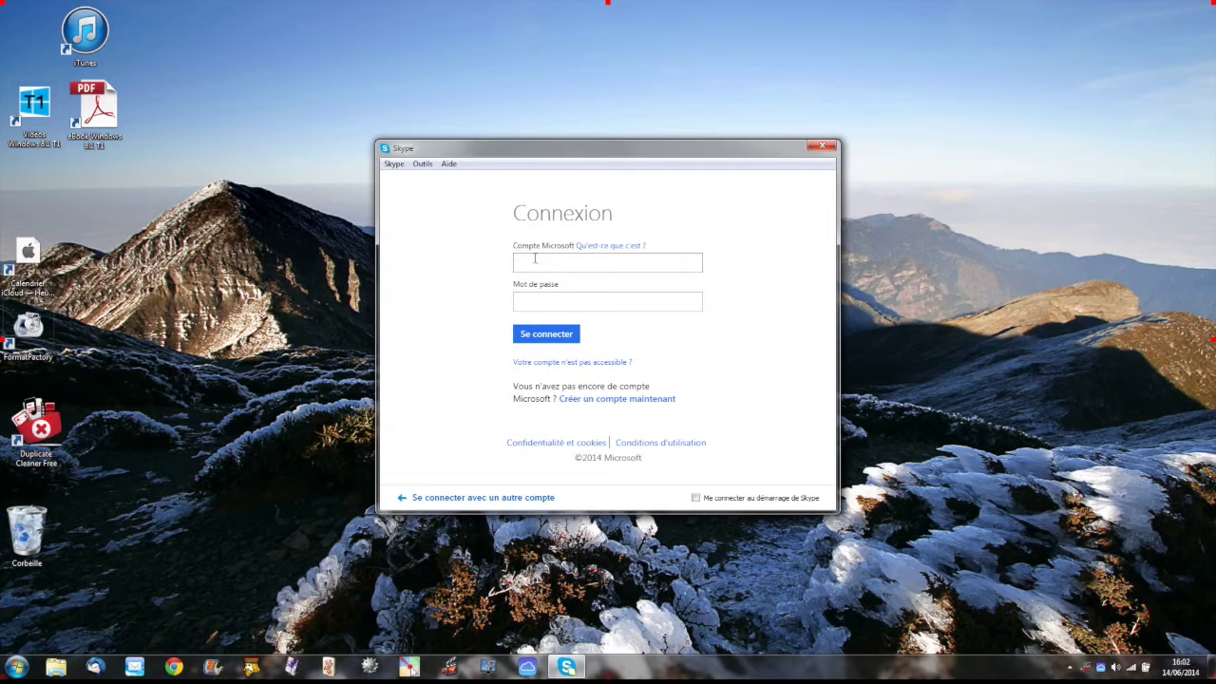
{"action": "left_click", "coordinate": [587, 301]}
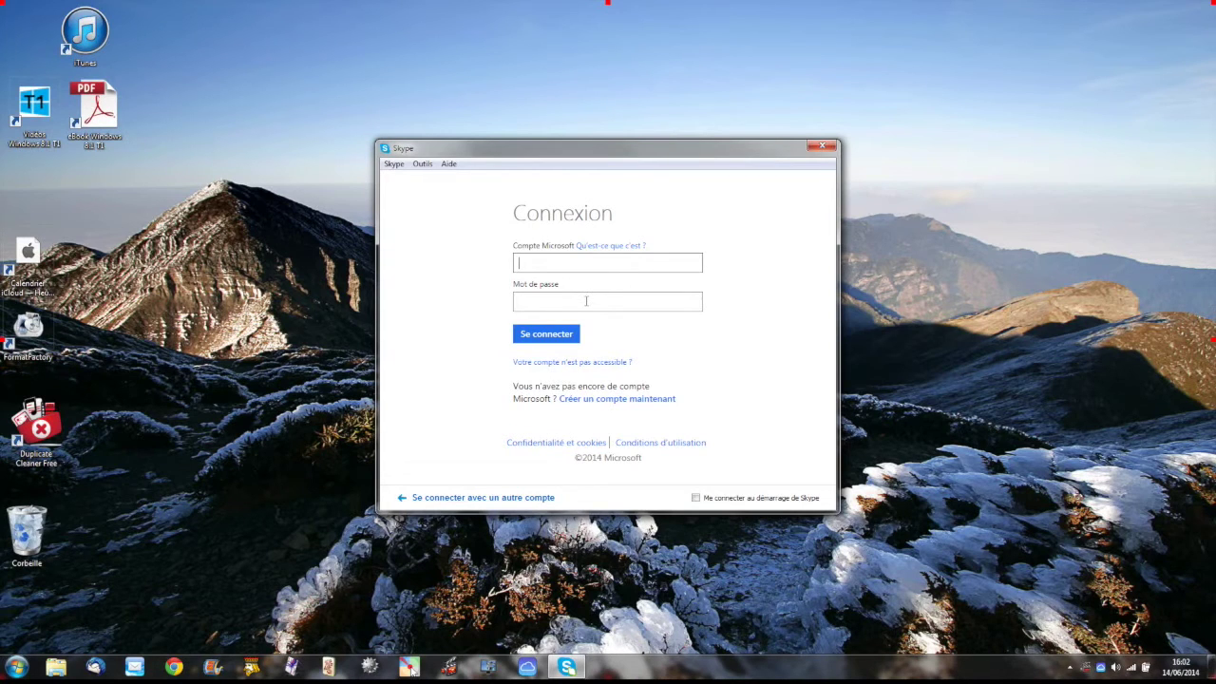
{"action": "left_click", "coordinate": [586, 301]}
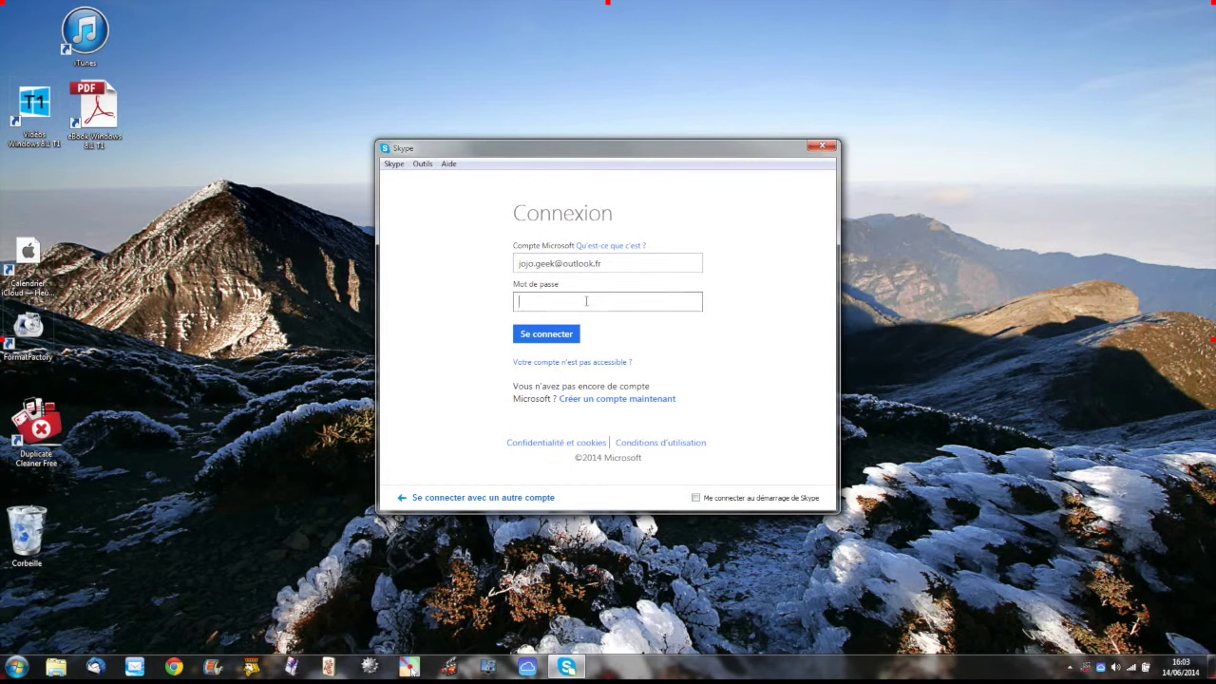
{"action": "type", "text": "•••••••••"}
{"action": "left_click", "coordinate": [538, 336]}
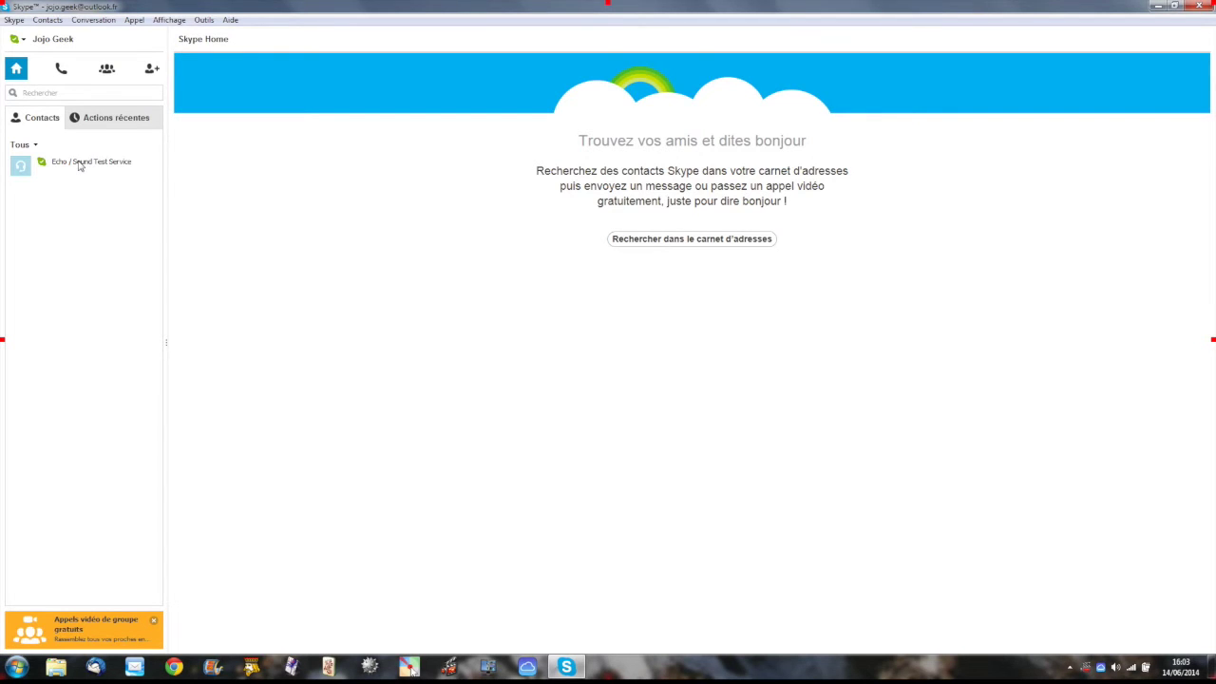
Step: Call Echo / Sound Test Service for a test call lasting 00:53
{"action": "left_click", "coordinate": [80, 166]}
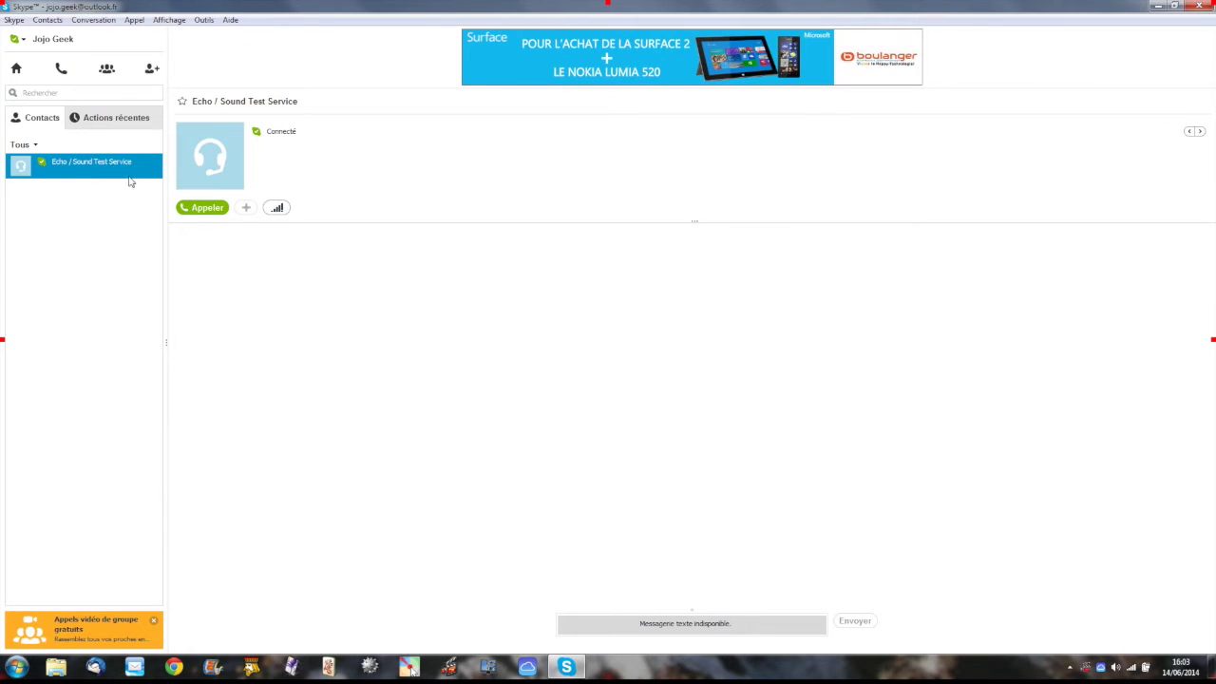
{"action": "left_click", "coordinate": [206, 208]}
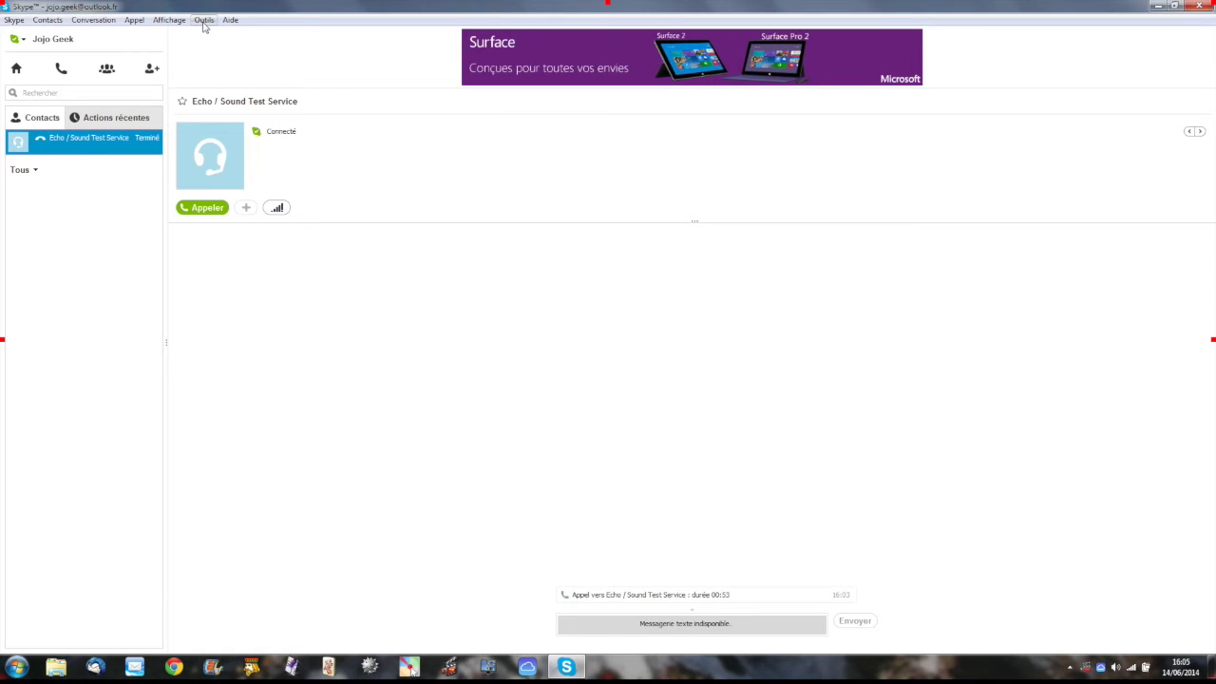
Step: In Outils > Options, check audio, play a speaker test sound, preview the webcam, then save
{"action": "left_click", "coordinate": [203, 20]}
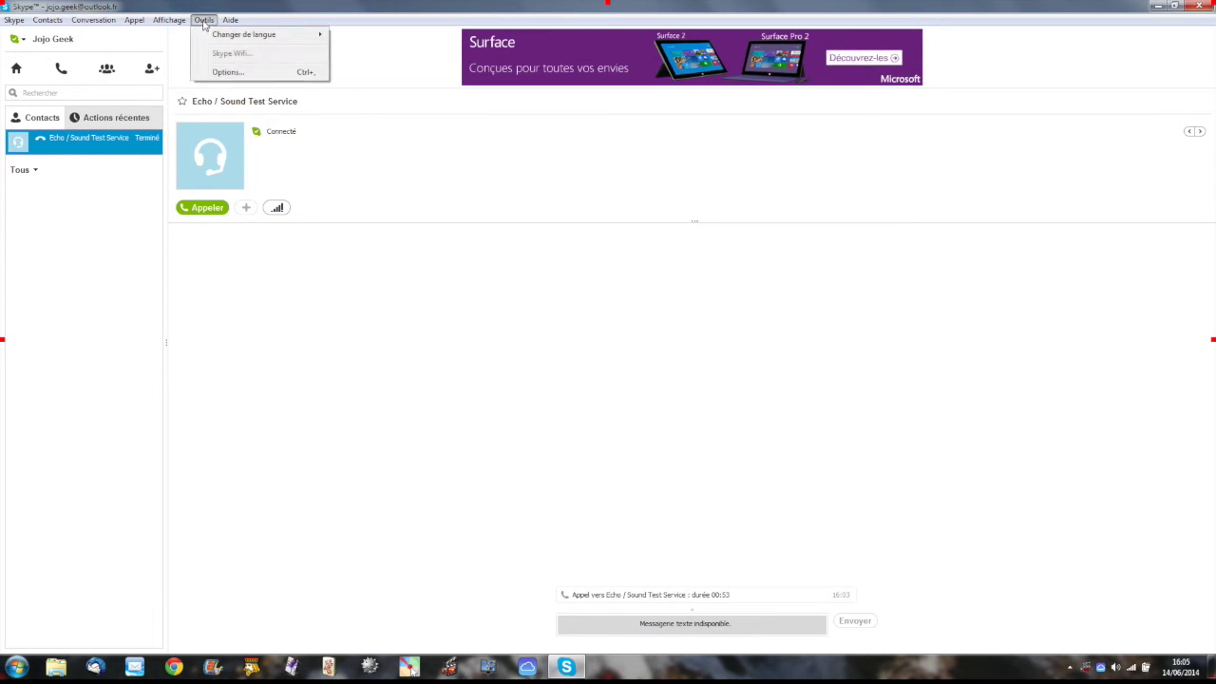
{"action": "left_click", "coordinate": [227, 75]}
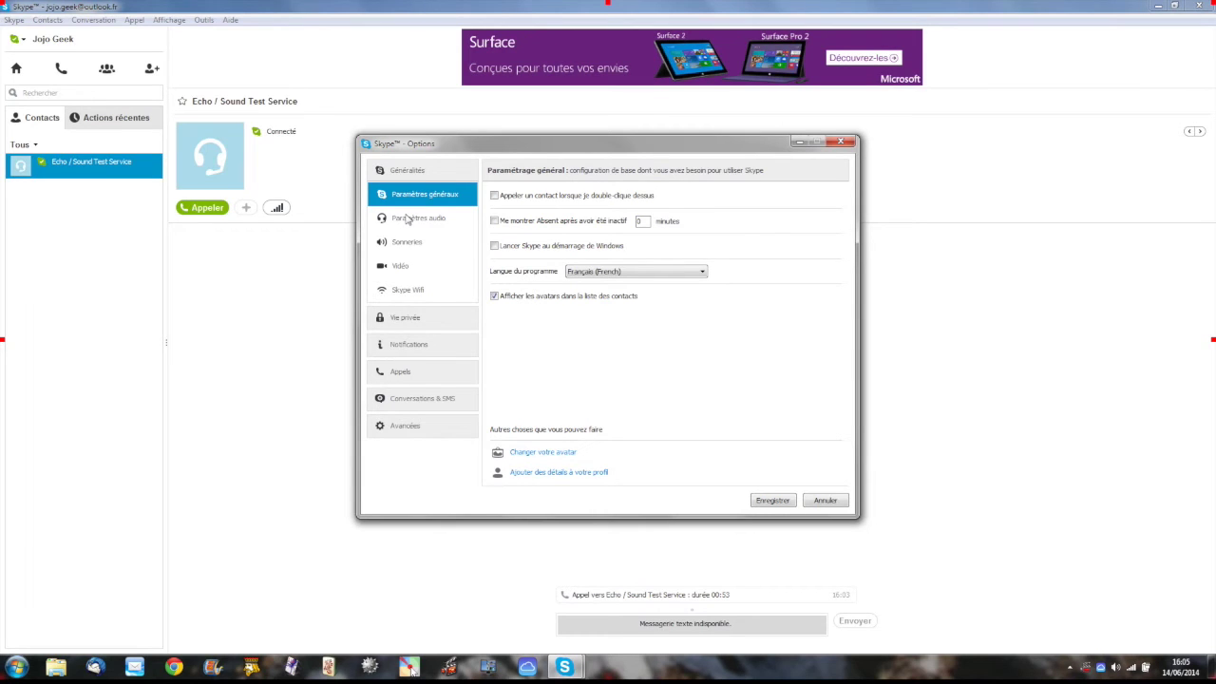
{"action": "left_click", "coordinate": [406, 221]}
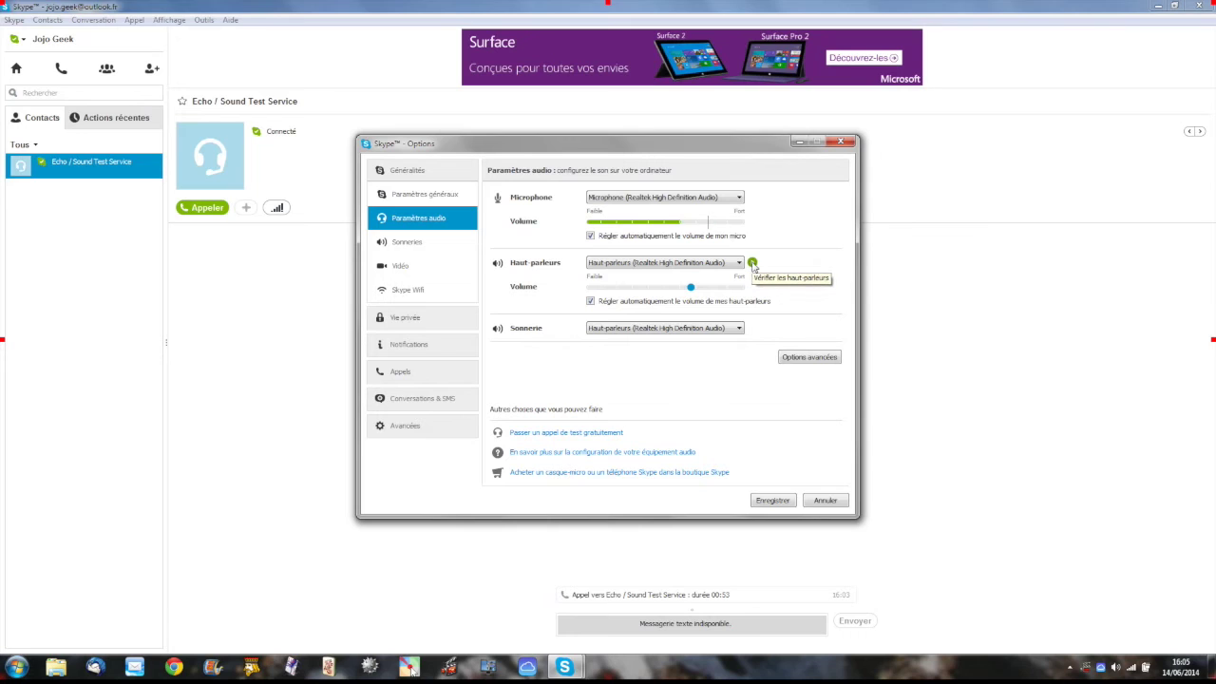
{"action": "left_click", "coordinate": [753, 263]}
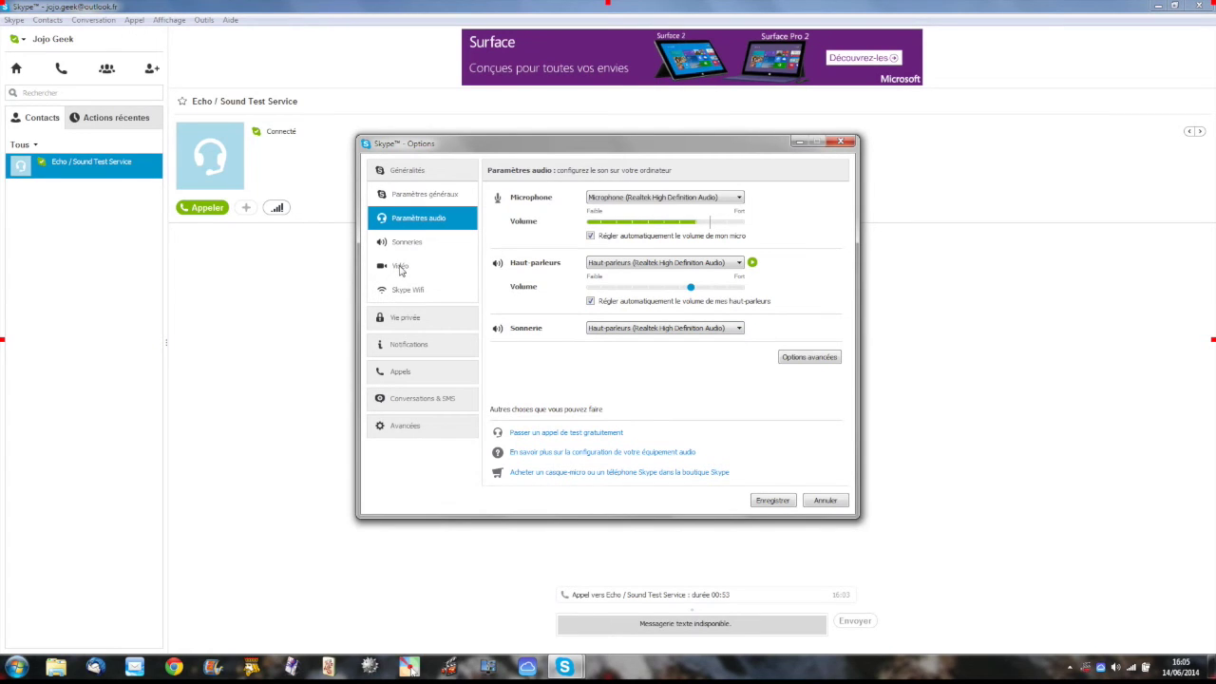
{"action": "left_click", "coordinate": [400, 268]}
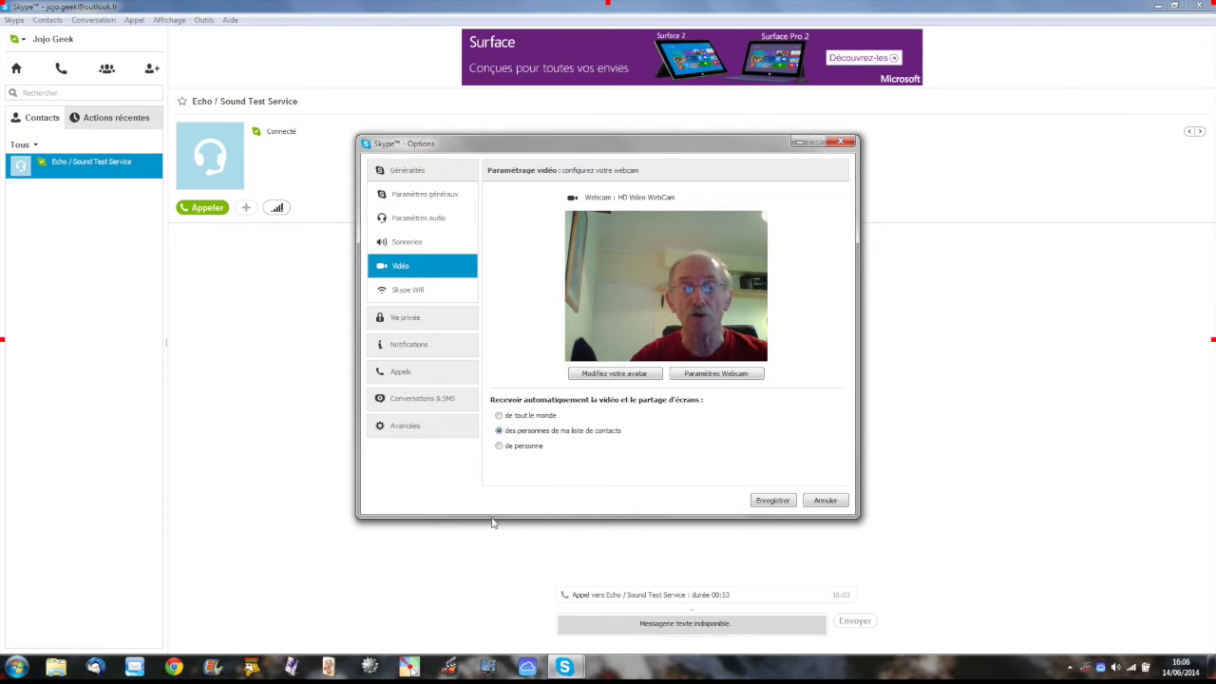
{"action": "left_click", "coordinate": [772, 501]}
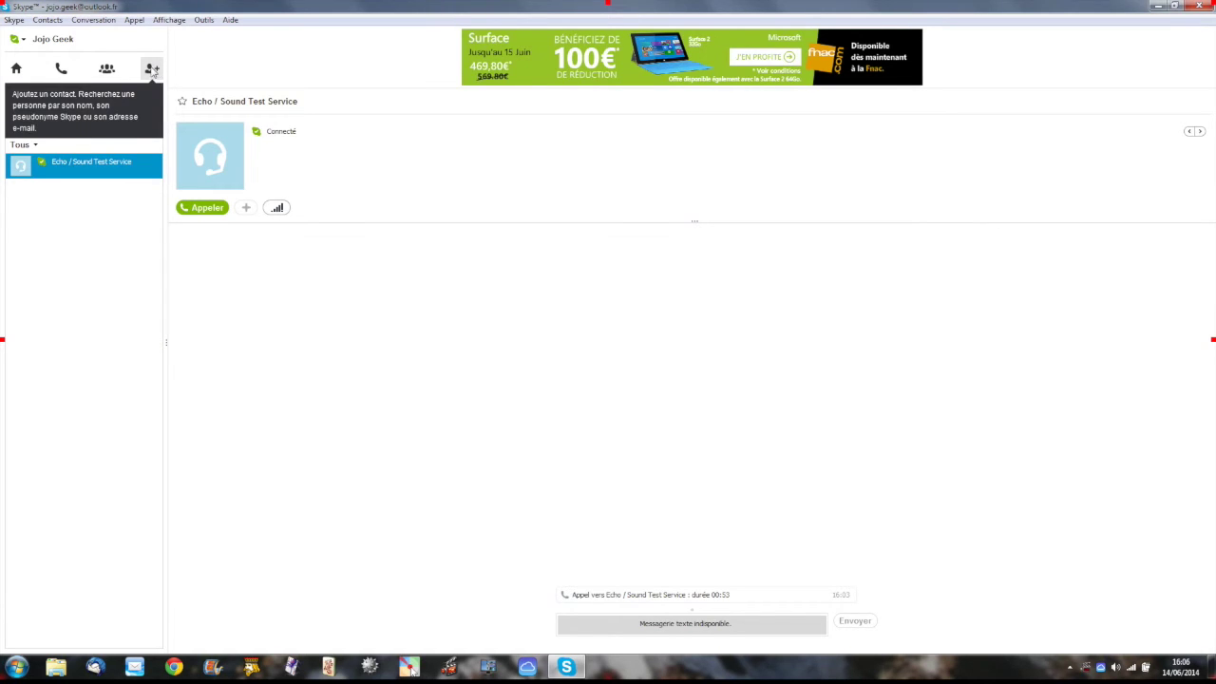
Step: Search 'ardinat', send the found contact the default request, then start an unanswered video call
{"action": "left_click", "coordinate": [153, 71]}
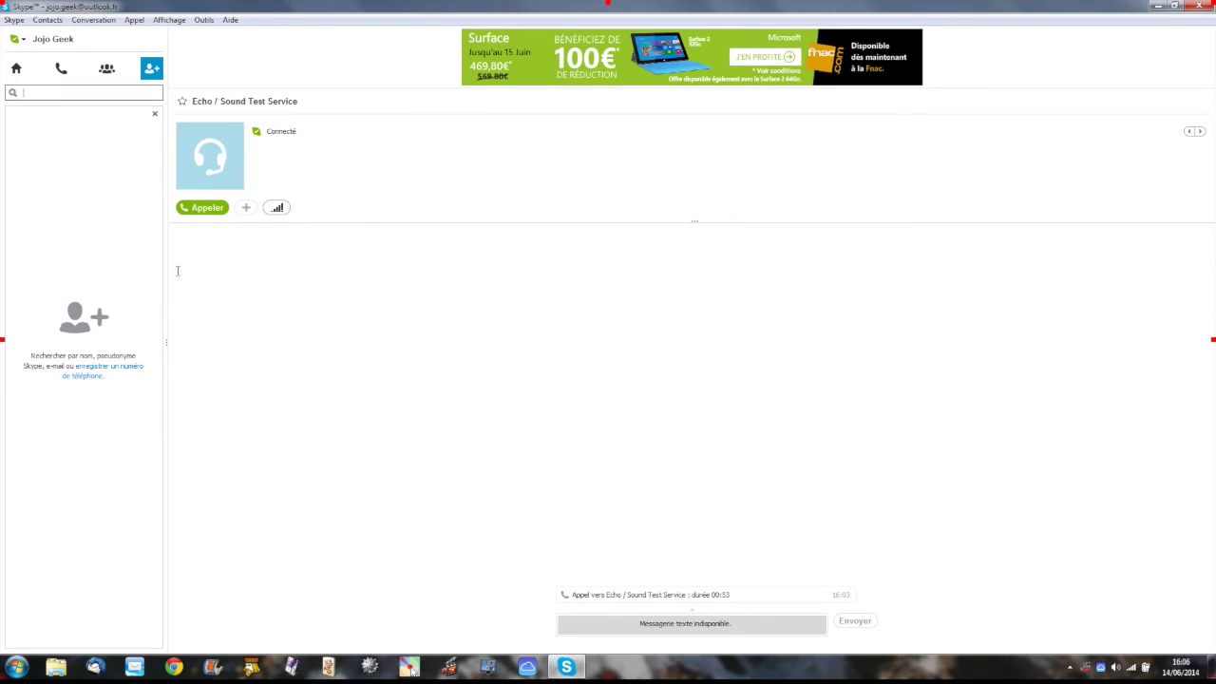
{"action": "type", "text": "a"}
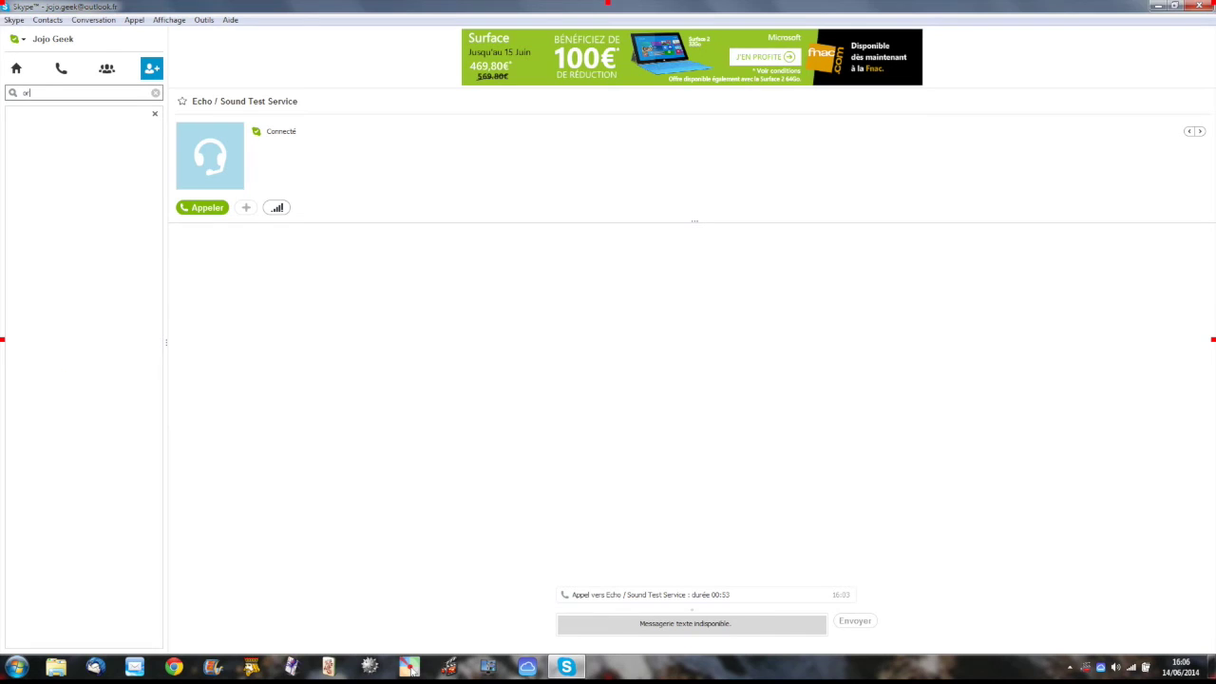
{"action": "type", "text": "rdinat"}
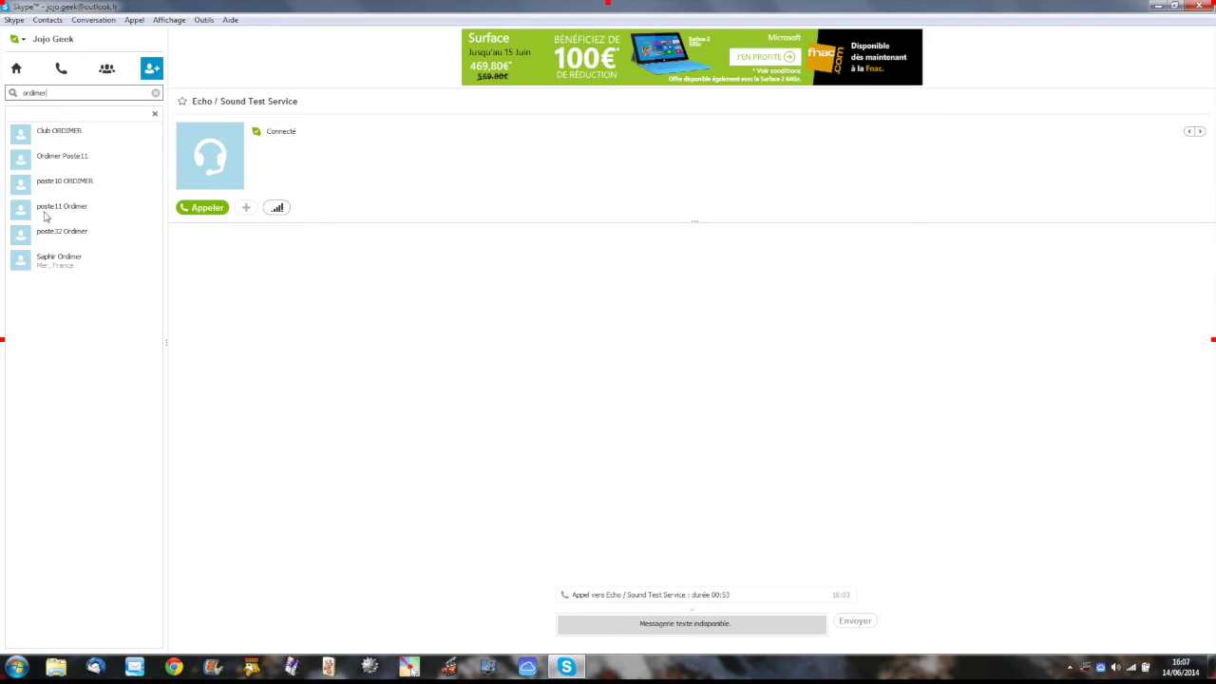
{"action": "left_click", "coordinate": [55, 186]}
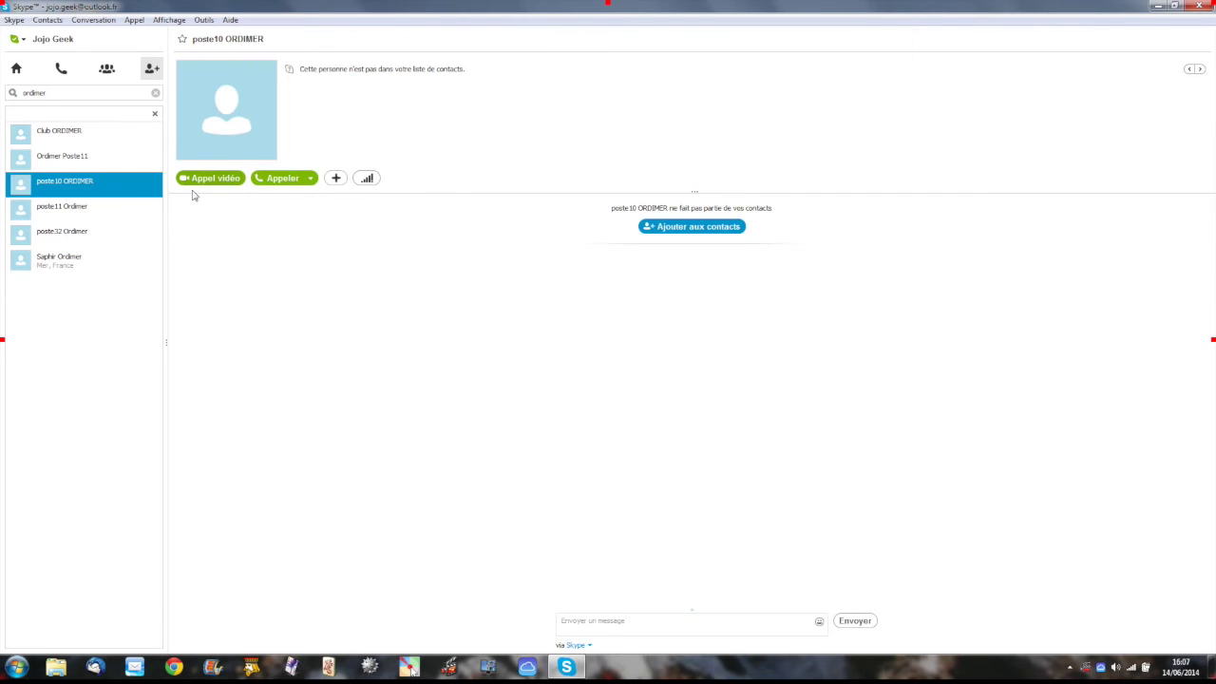
{"action": "left_click", "coordinate": [698, 230]}
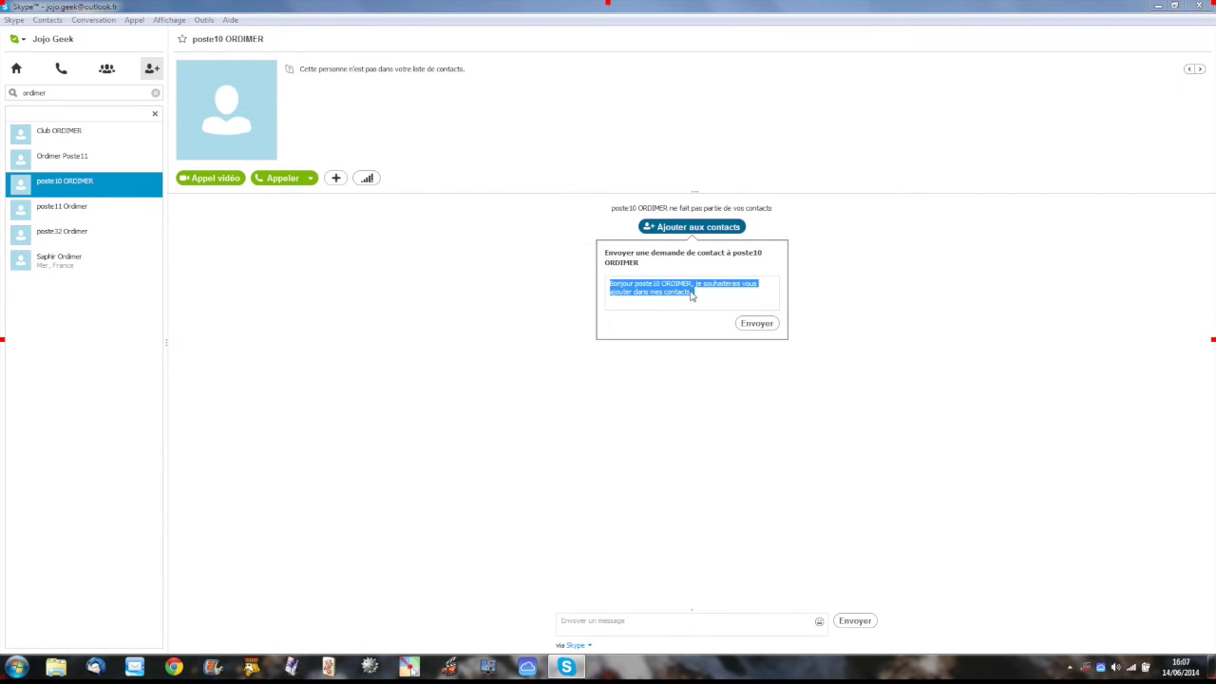
{"action": "left_click", "coordinate": [756, 323]}
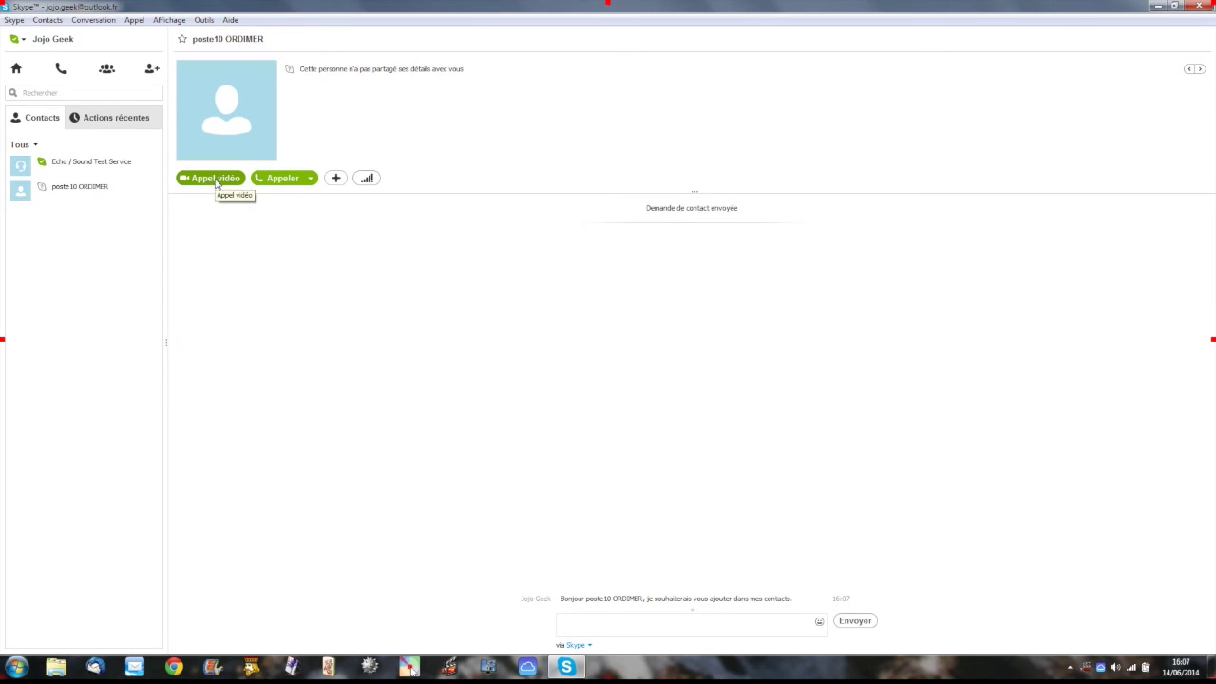
{"action": "left_click", "coordinate": [216, 180]}
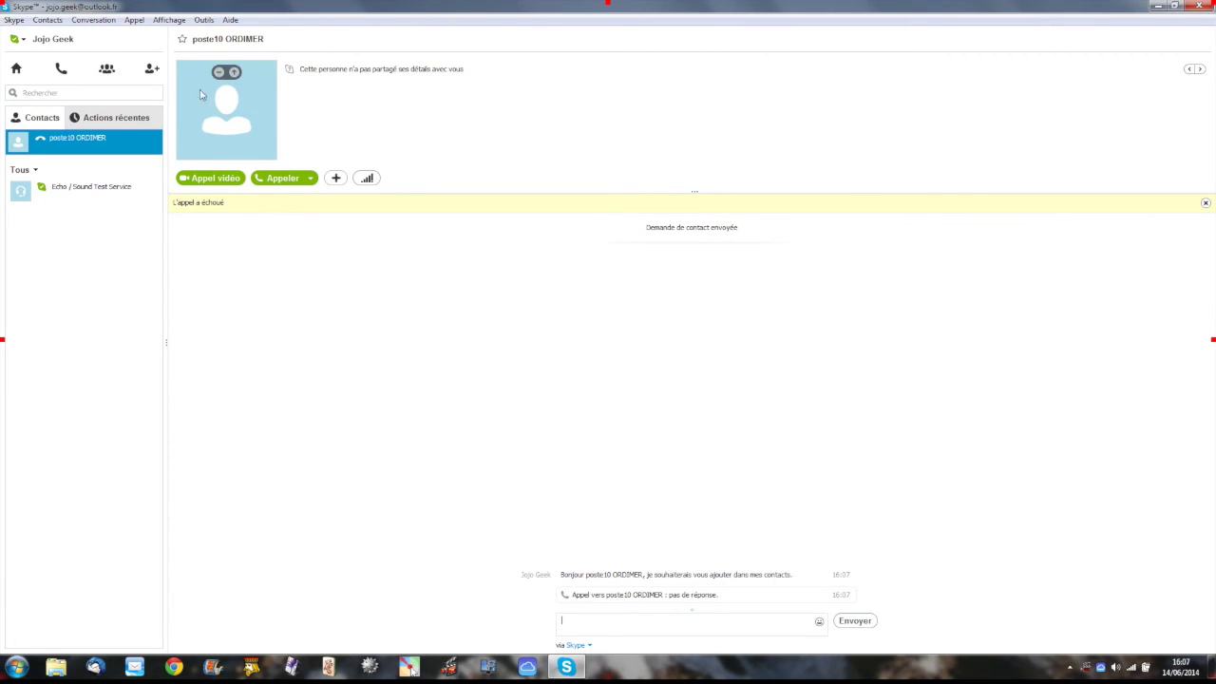
Step: Search for the second contact, choose the Mer, France profile, and send the default request
{"action": "left_click", "coordinate": [152, 70]}
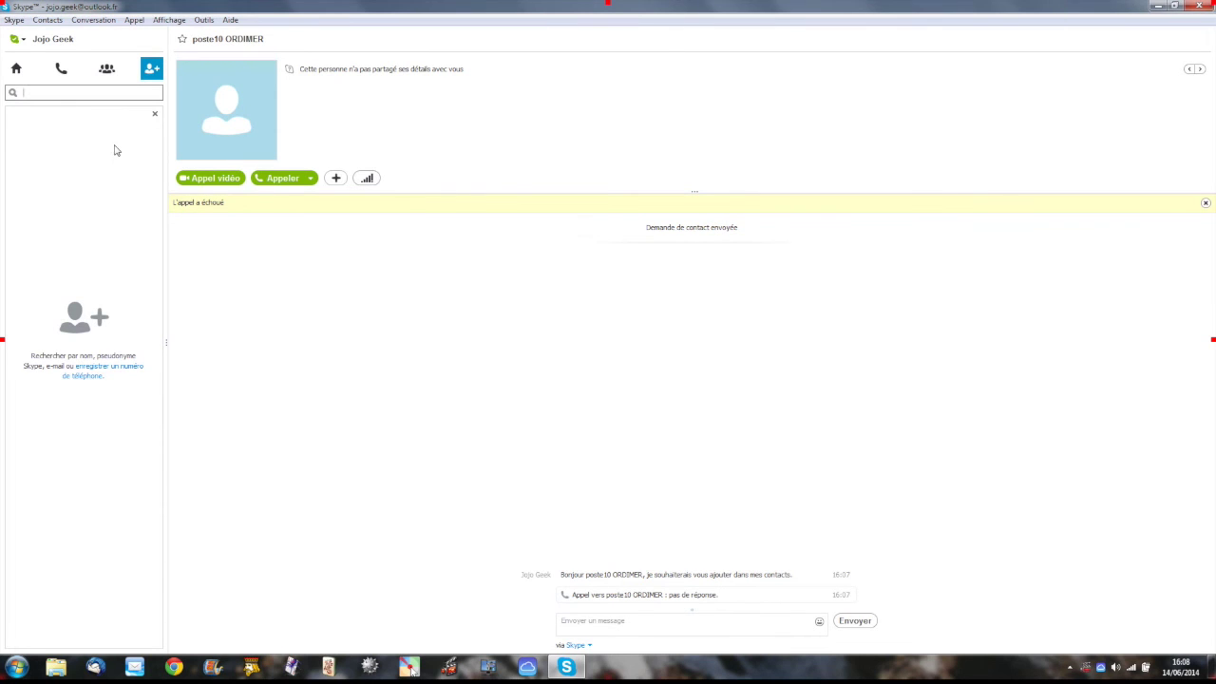
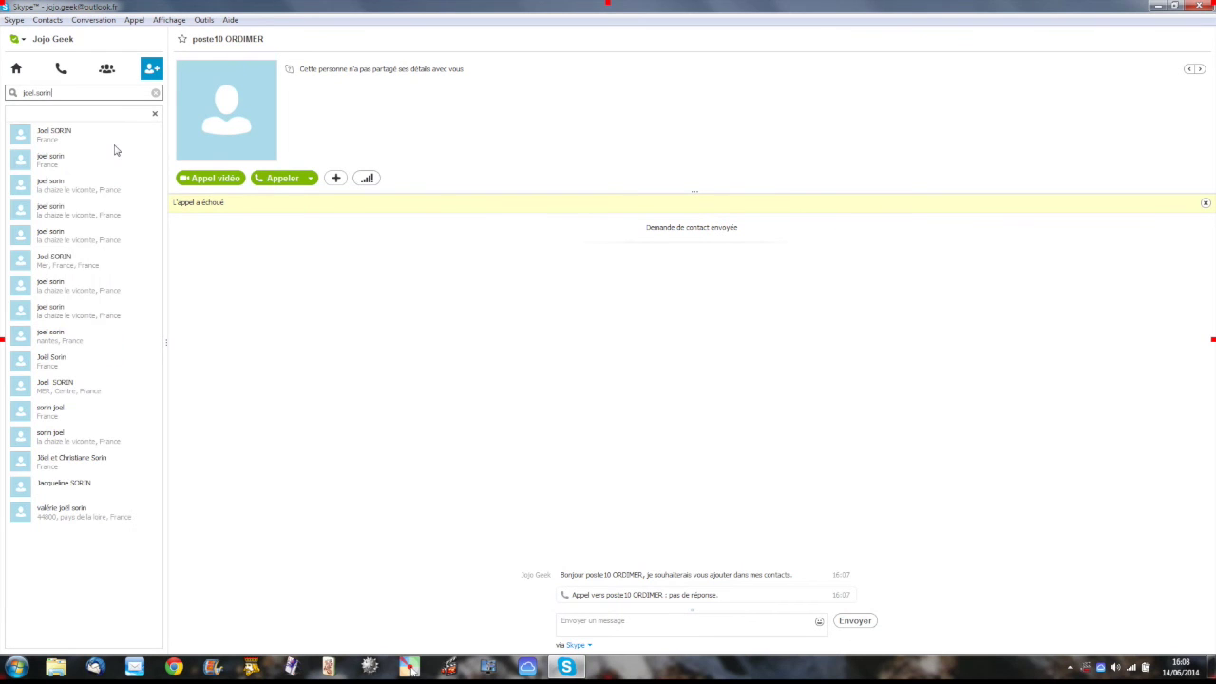
{"action": "left_click", "coordinate": [107, 260]}
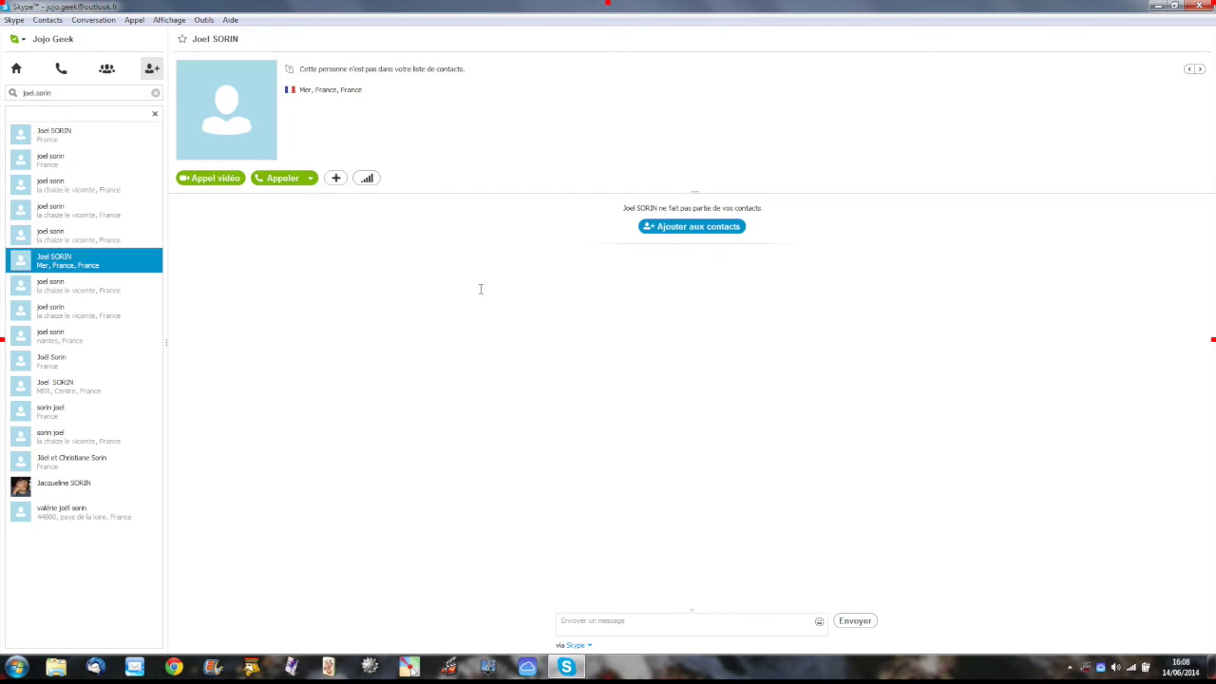
{"action": "left_click", "coordinate": [690, 228]}
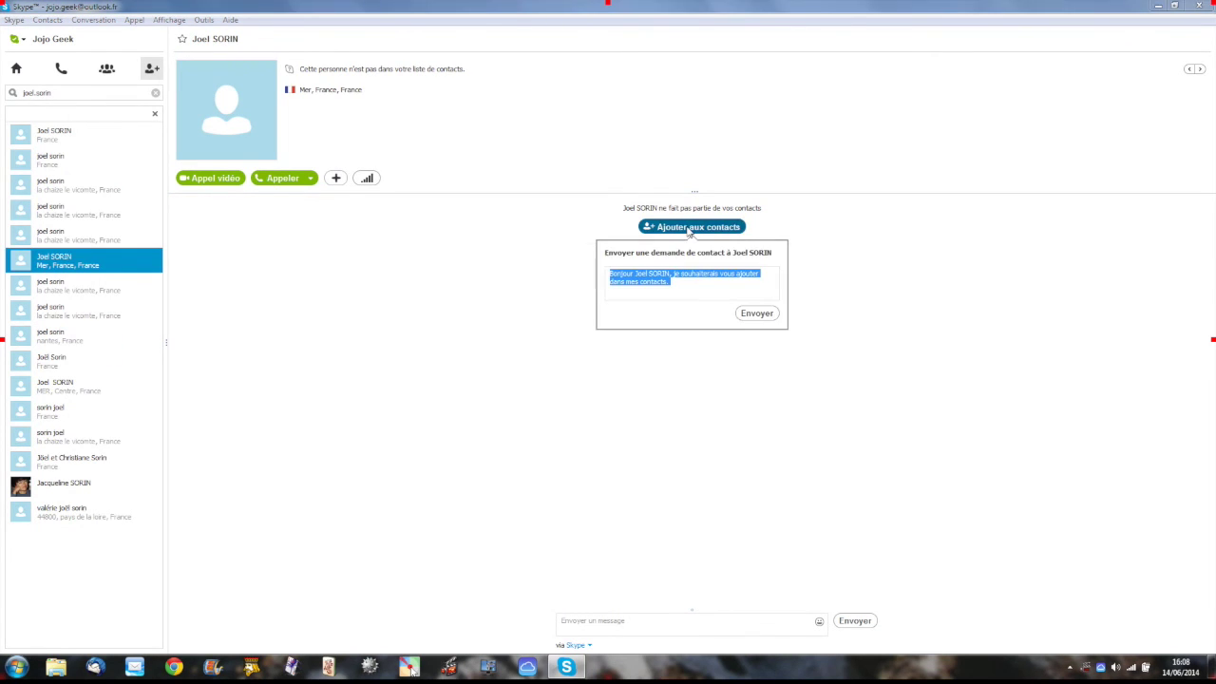
{"action": "left_click", "coordinate": [756, 315]}
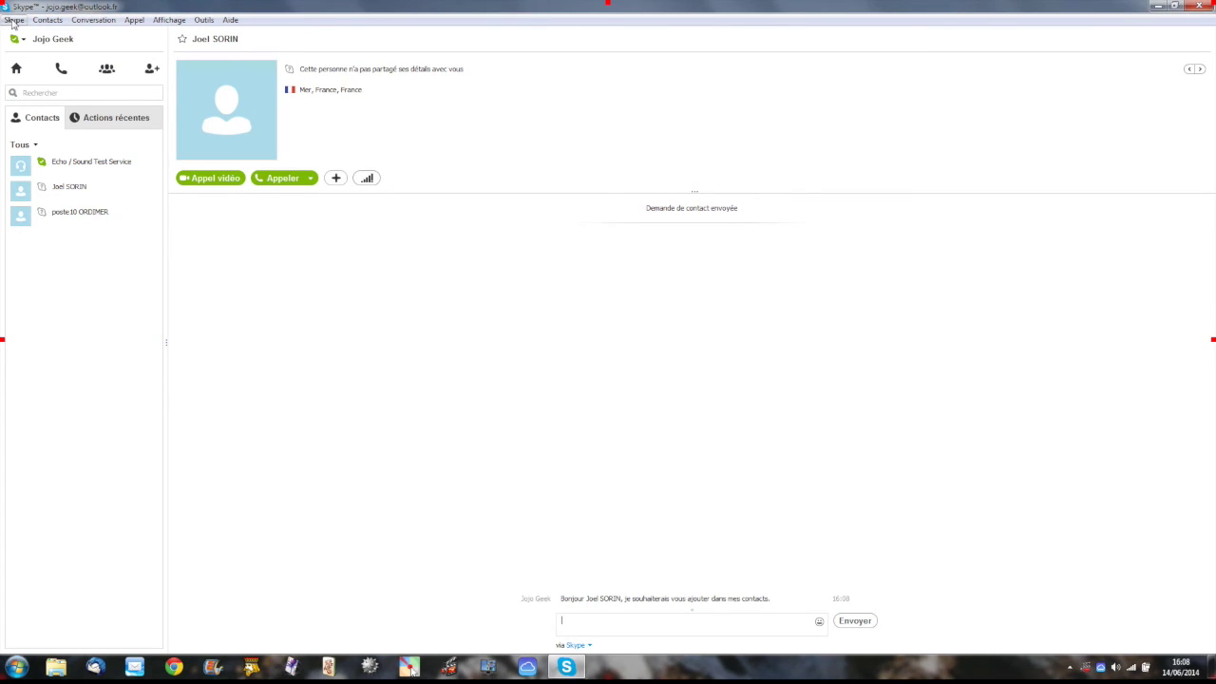
Step: Browse the Skype menu and Contacts > Ajouter un contact, ending on the Outils menu
{"action": "left_click", "coordinate": [14, 20]}
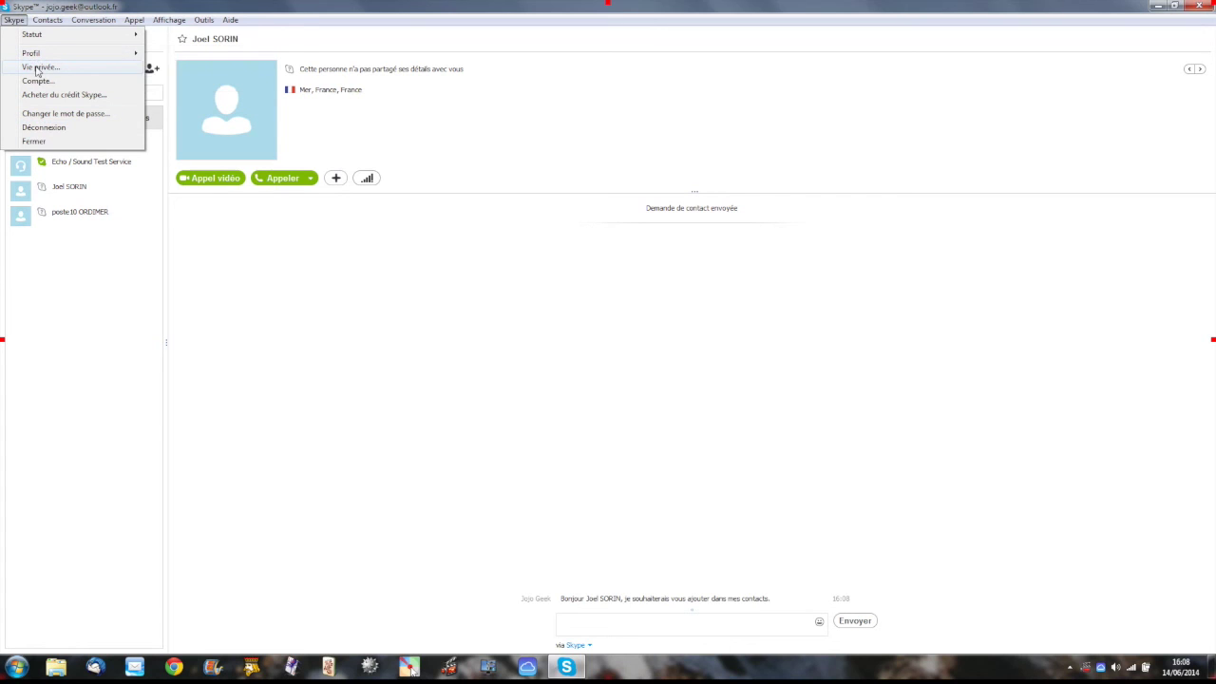
{"action": "mouse_move", "coordinate": [45, 21]}
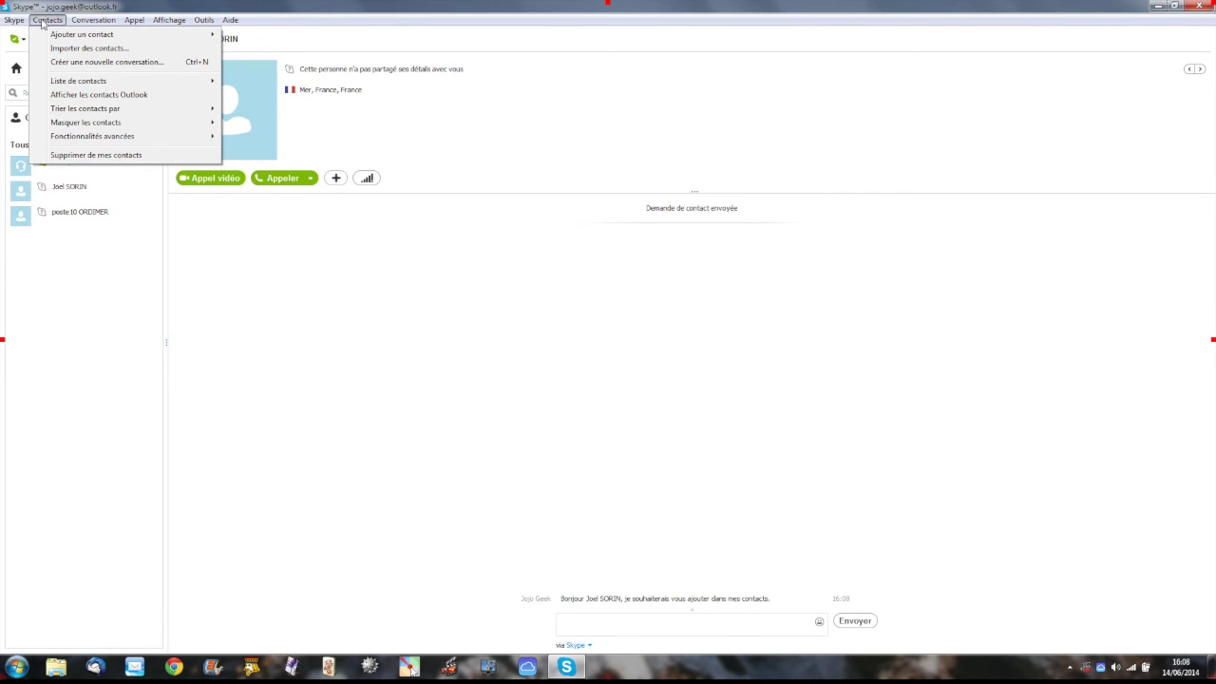
{"action": "mouse_move", "coordinate": [71, 36]}
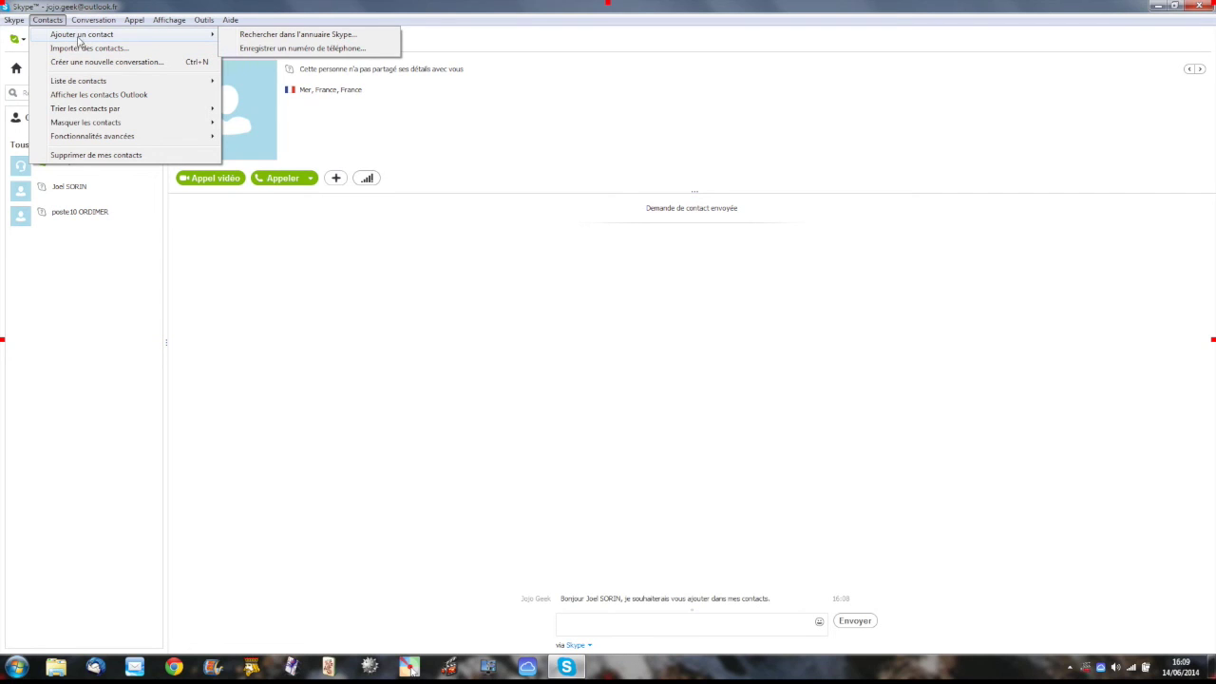
{"action": "mouse_move", "coordinate": [200, 22]}
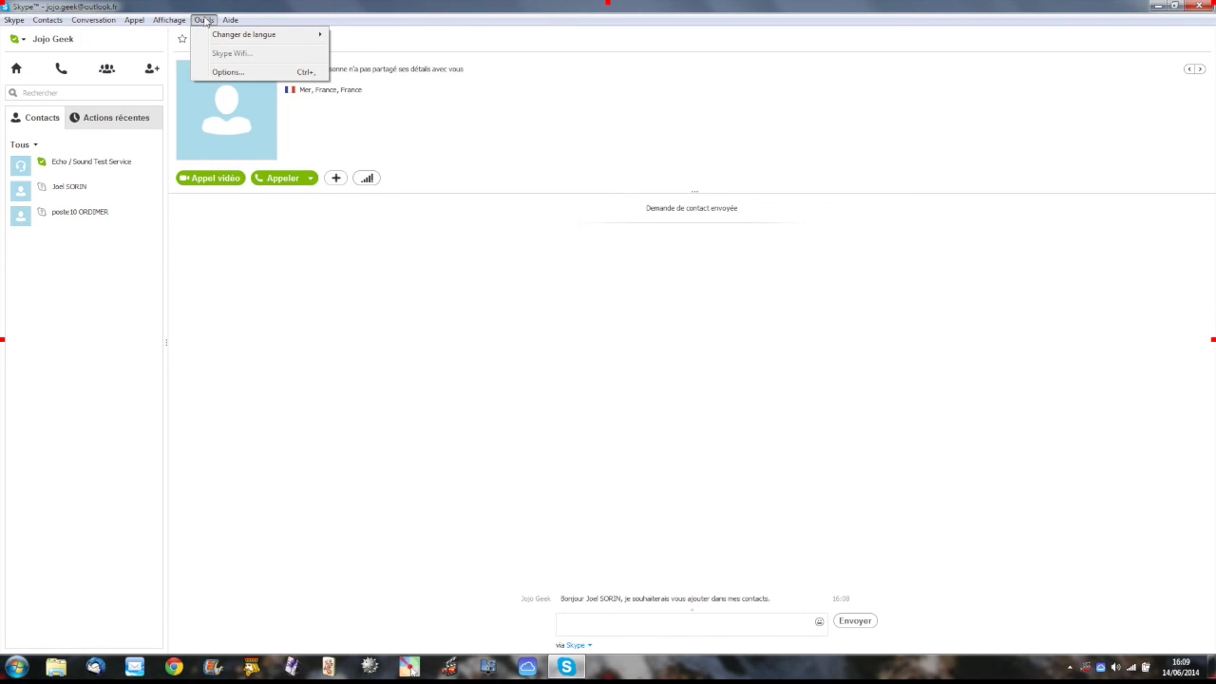
Step: Toggle 'Lancer Skype au démarrage de Windows' on and back off, view Skype Wifi, then save
{"action": "left_click", "coordinate": [228, 74]}
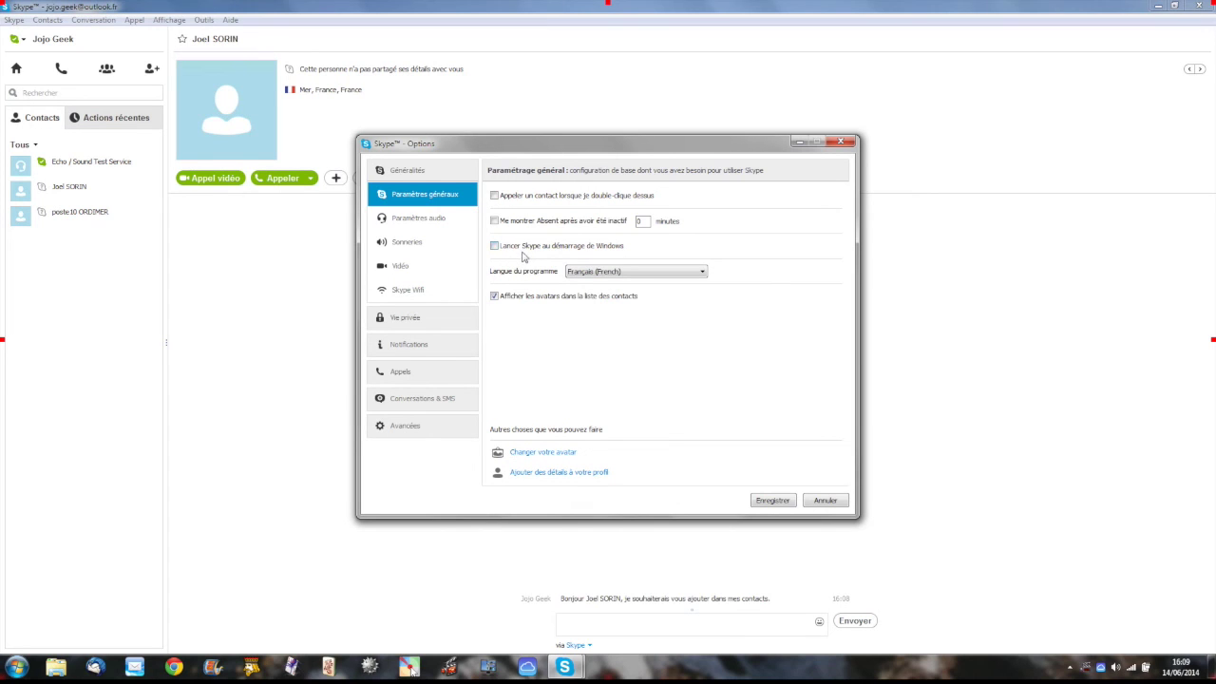
{"action": "left_click", "coordinate": [495, 247]}
{"action": "left_click", "coordinate": [494, 246]}
{"action": "left_click", "coordinate": [394, 297]}
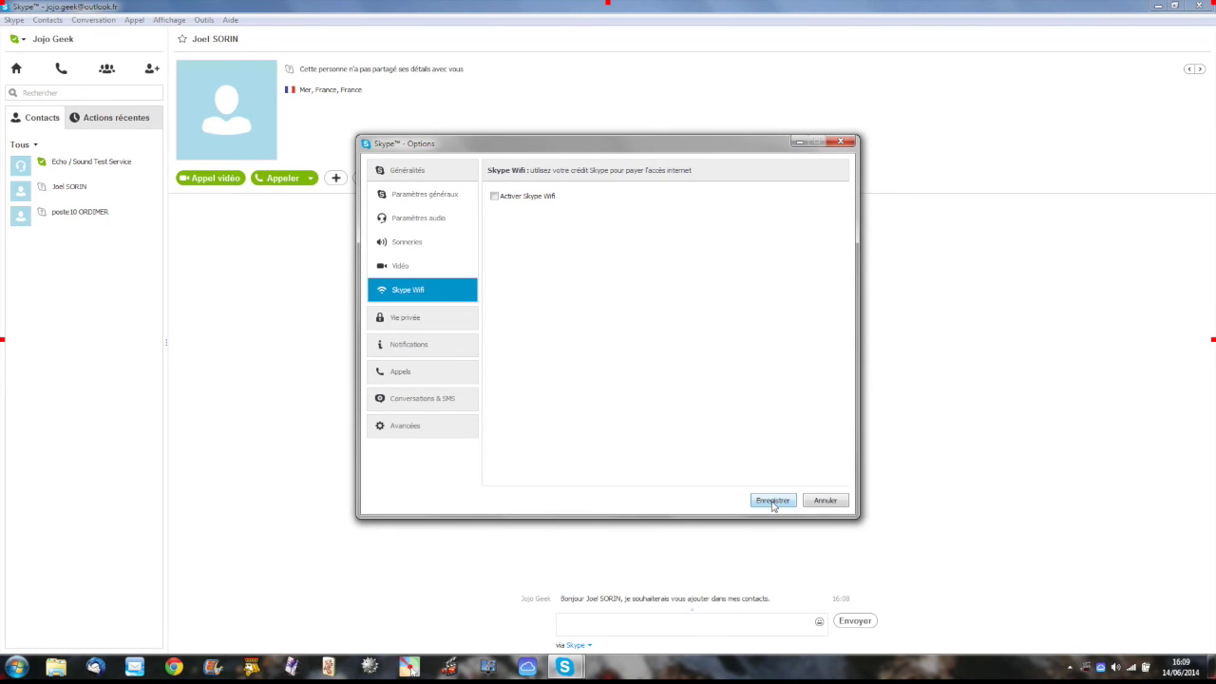
{"action": "left_click", "coordinate": [772, 501]}
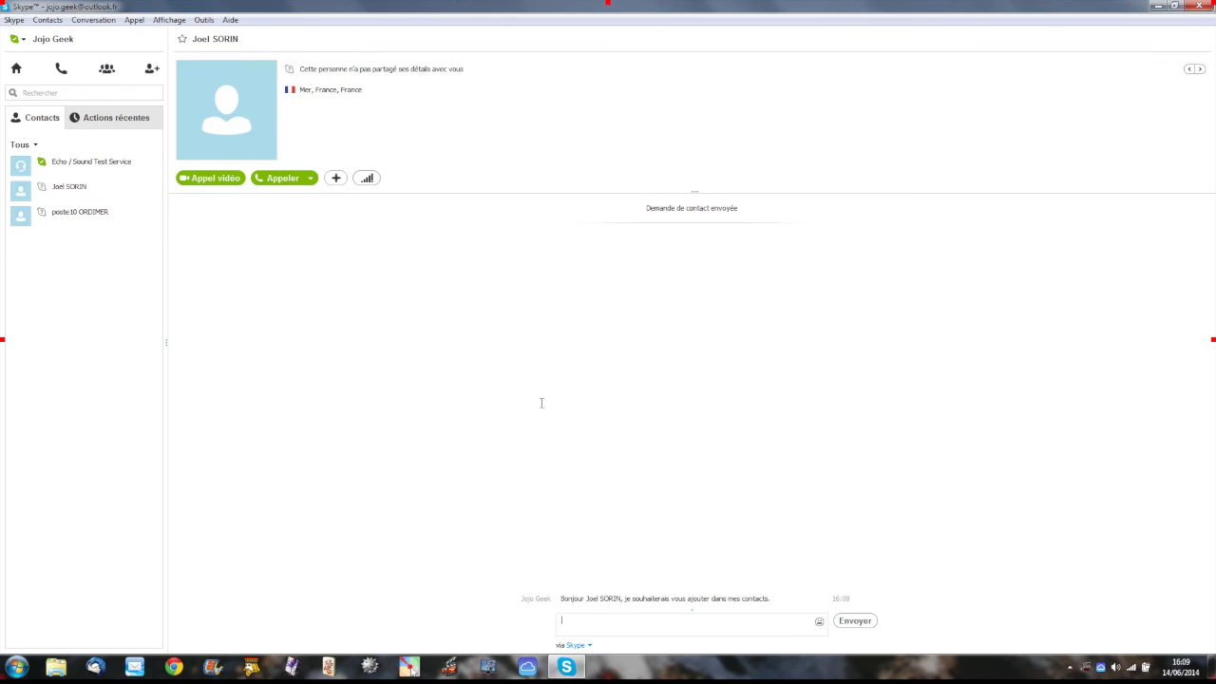